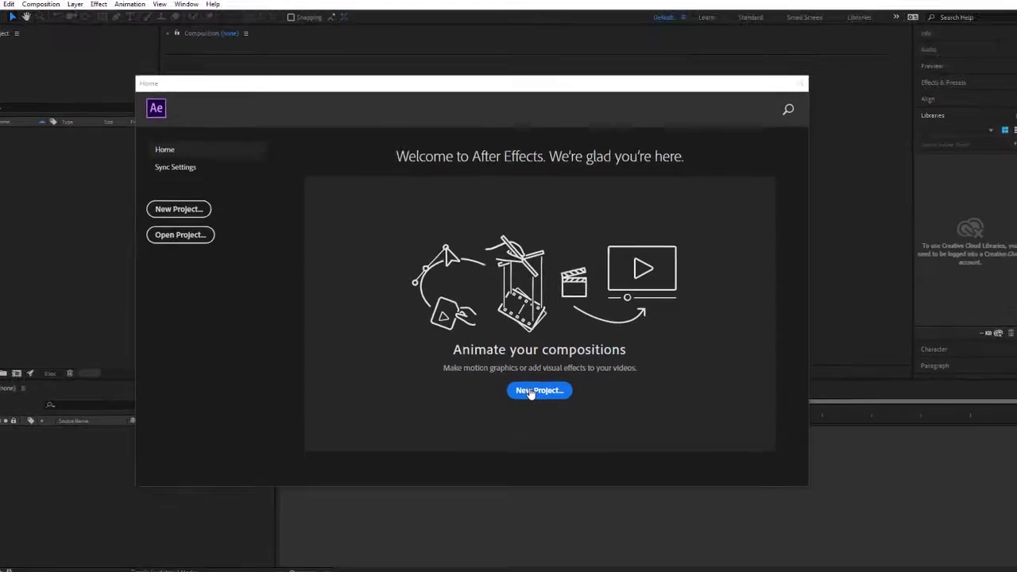
# - Create a new project and start a new composition named "kufungua"
pyautogui.click(538, 377)
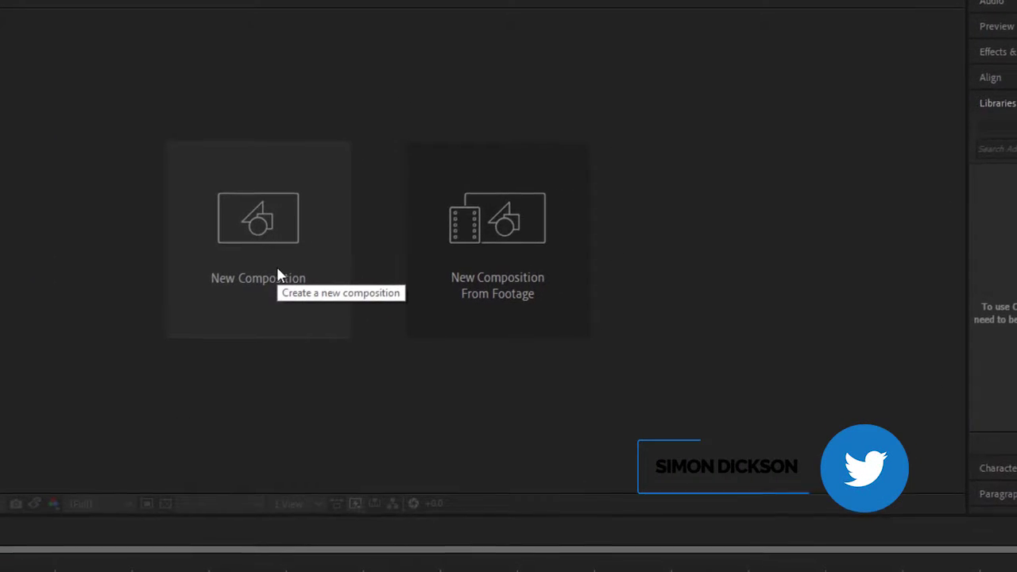
pyautogui.click(278, 274)
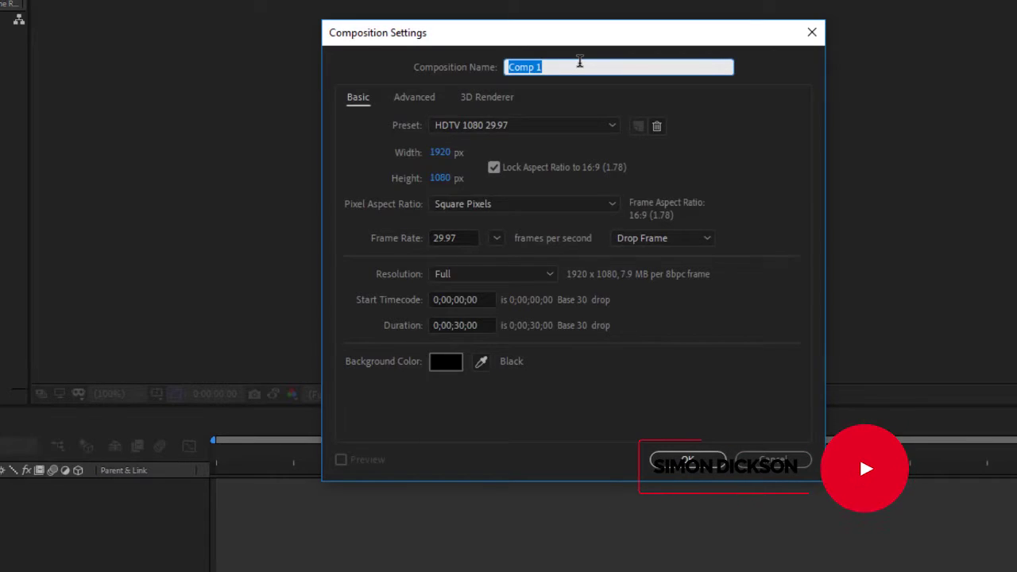
pyautogui.write('kufu')
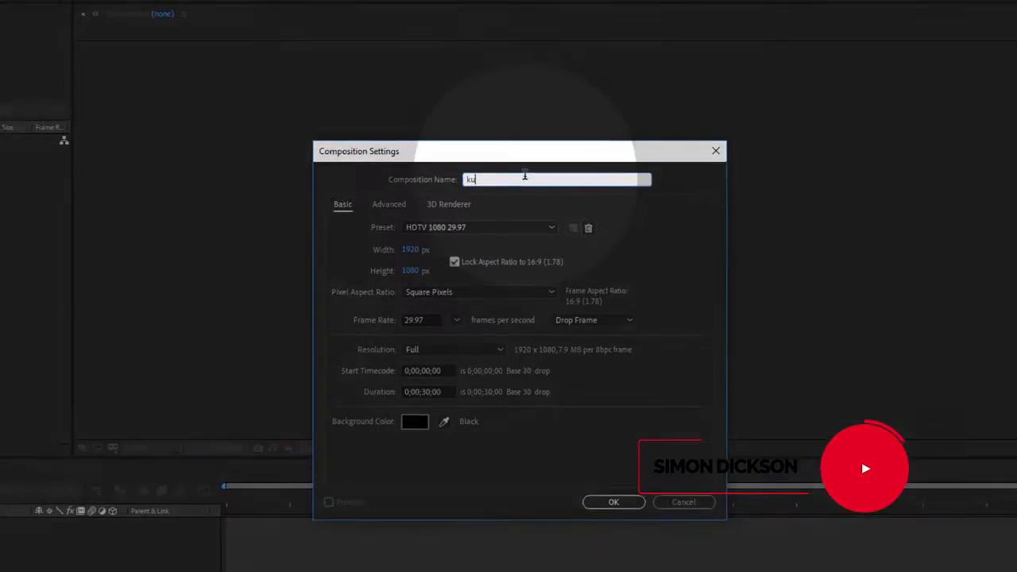
pyautogui.write('ngua')
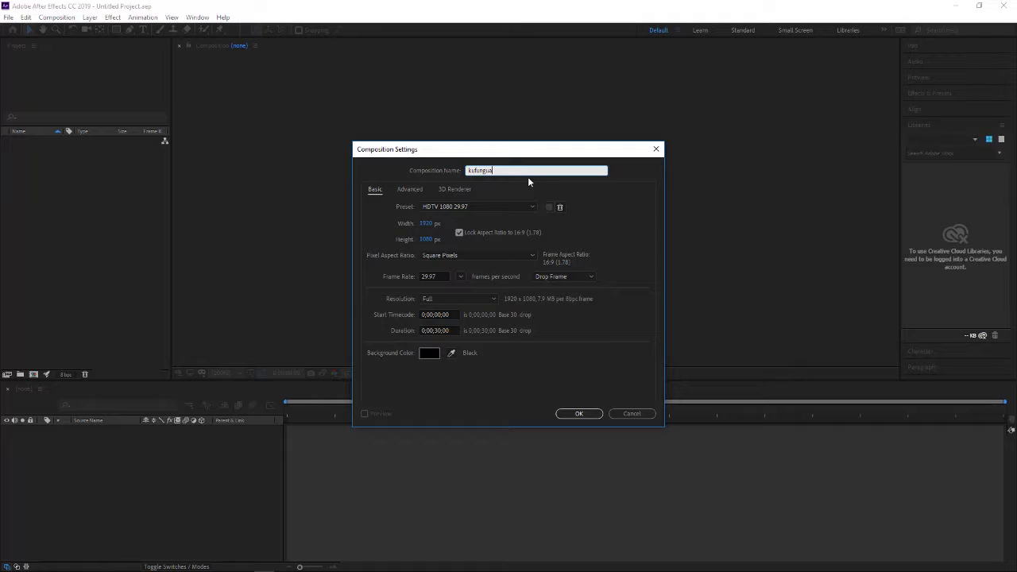
# - Set the composition's height to 720 px with the aspect ratio locked and its frame rate to 60 frames per second
pyautogui.click(530, 208)
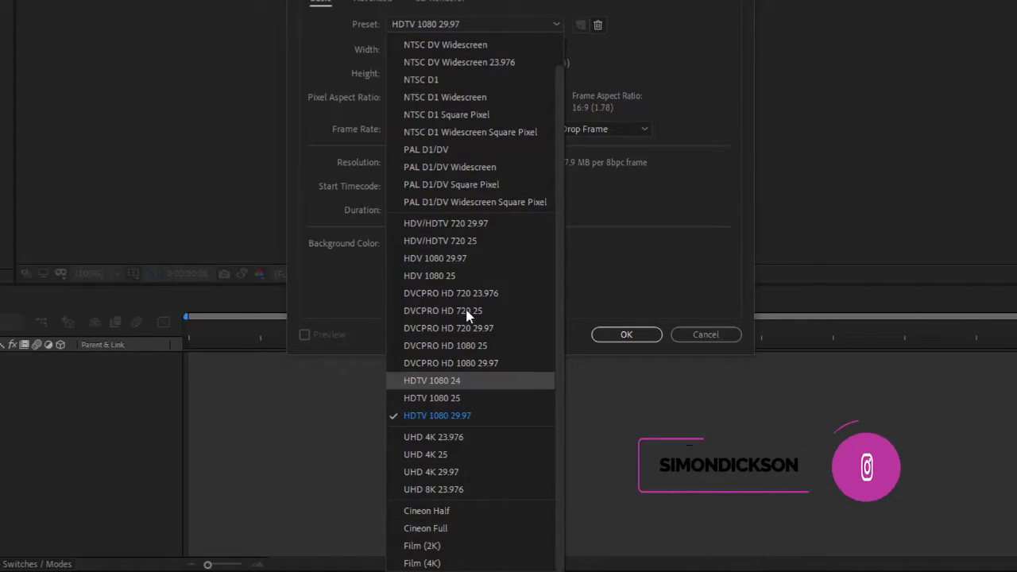
pyautogui.click(667, 53)
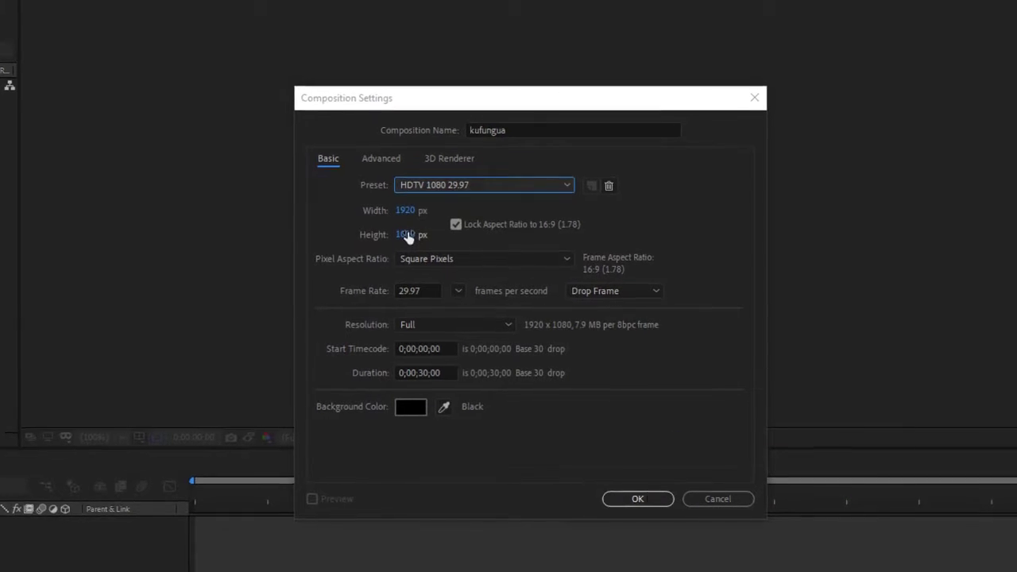
pyautogui.click(405, 234)
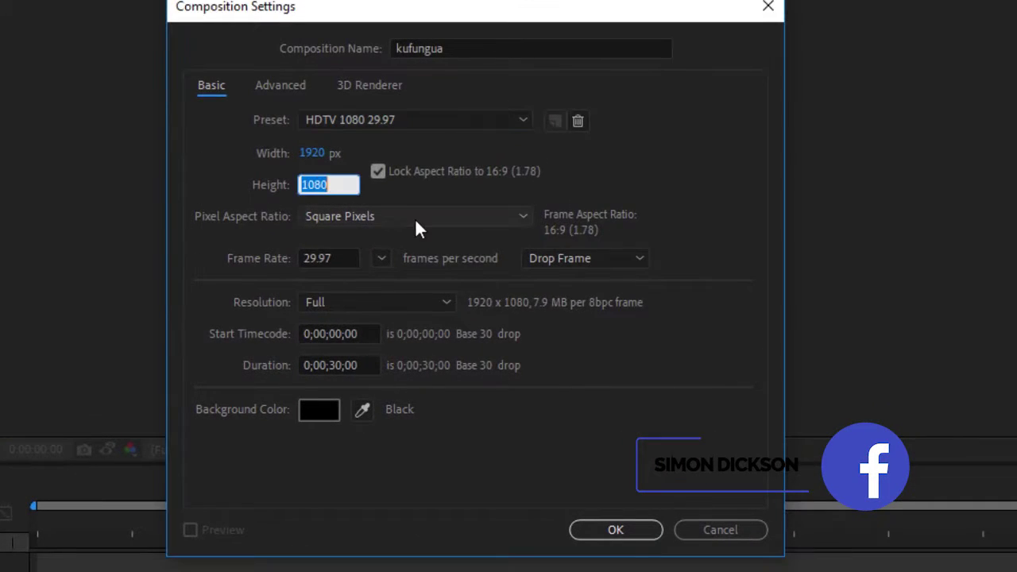
pyautogui.write('7')
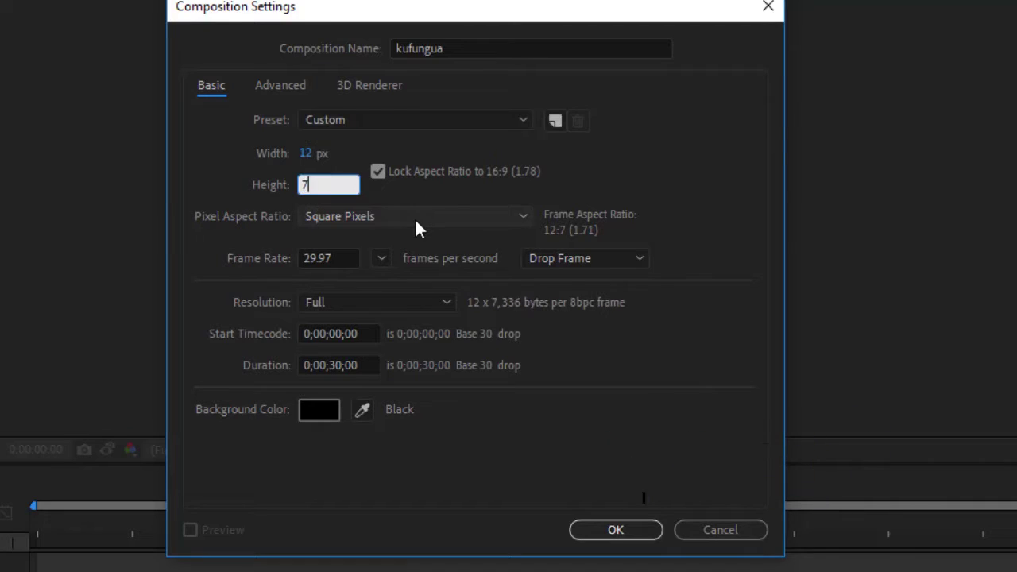
pyautogui.write('20')
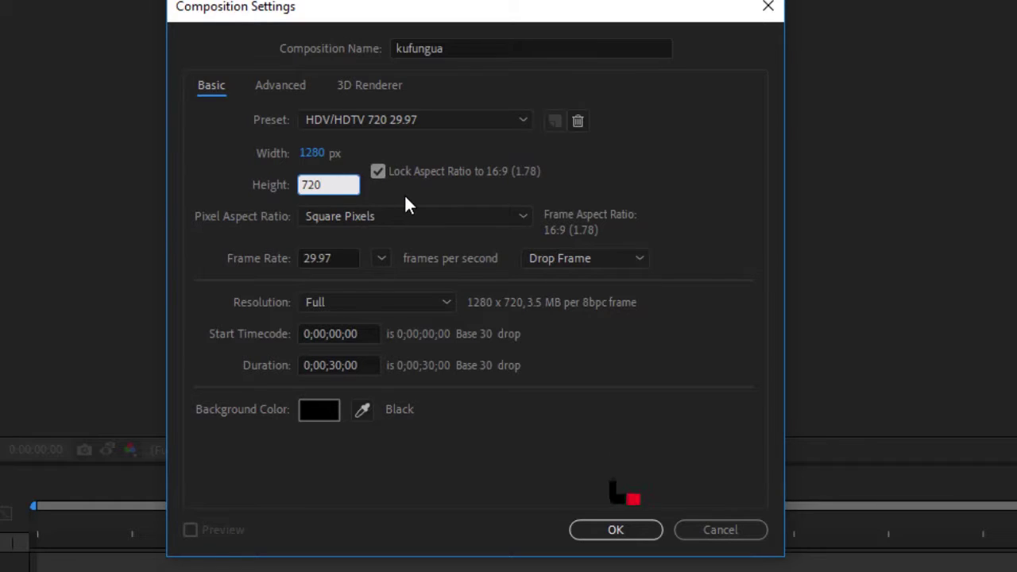
pyautogui.click(411, 201)
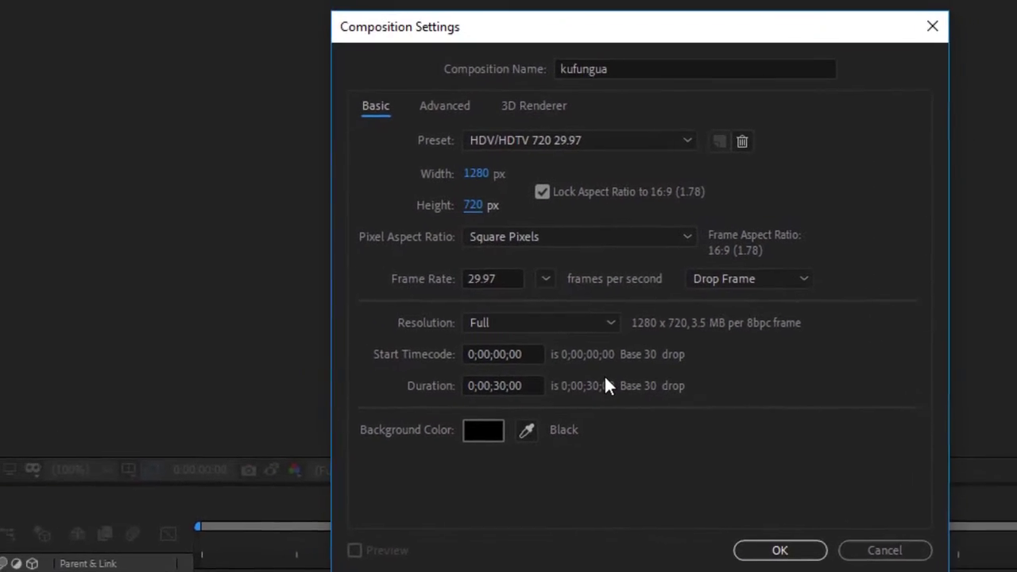
pyautogui.click(573, 283)
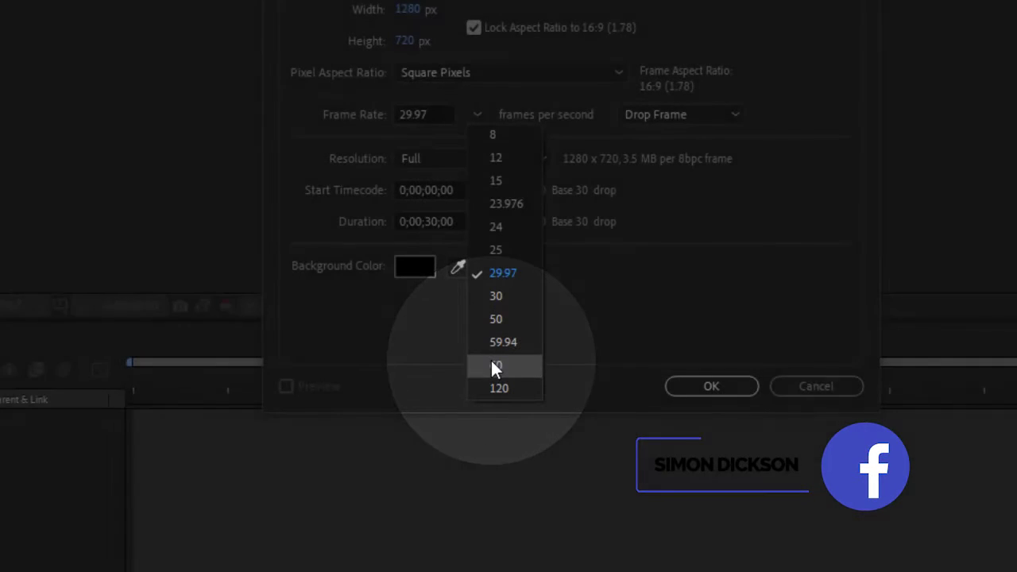
pyautogui.click(495, 366)
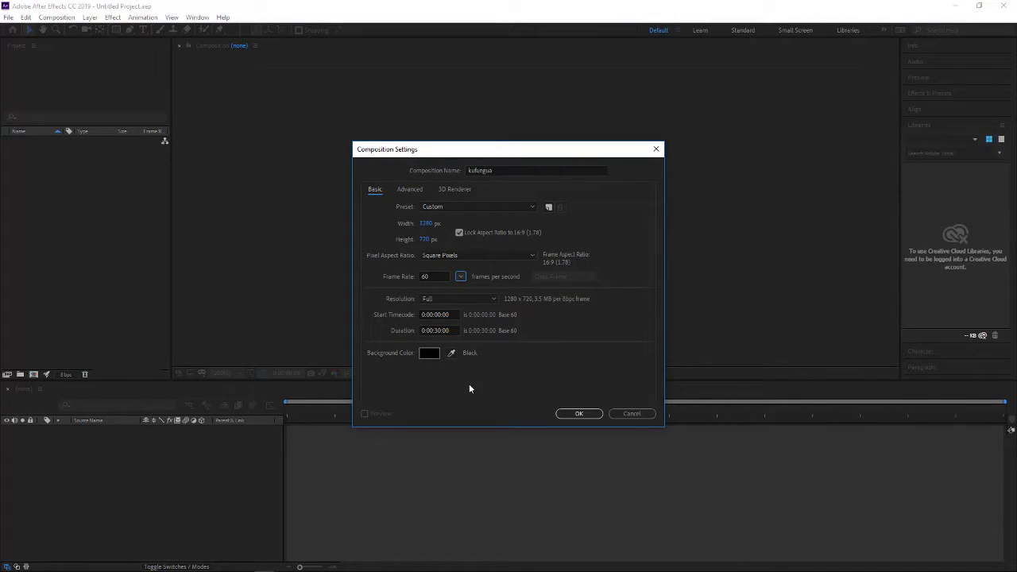
# - Enable preserving both the frame rate and the resolution when the composition is nested, and check the 3D renderer settings
pyautogui.click(410, 190)
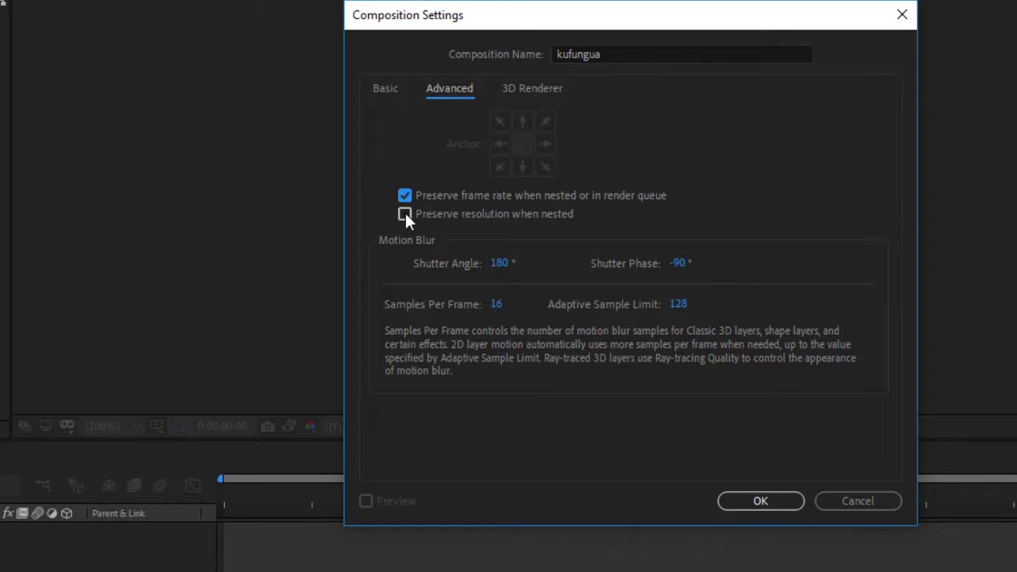
pyautogui.click(406, 214)
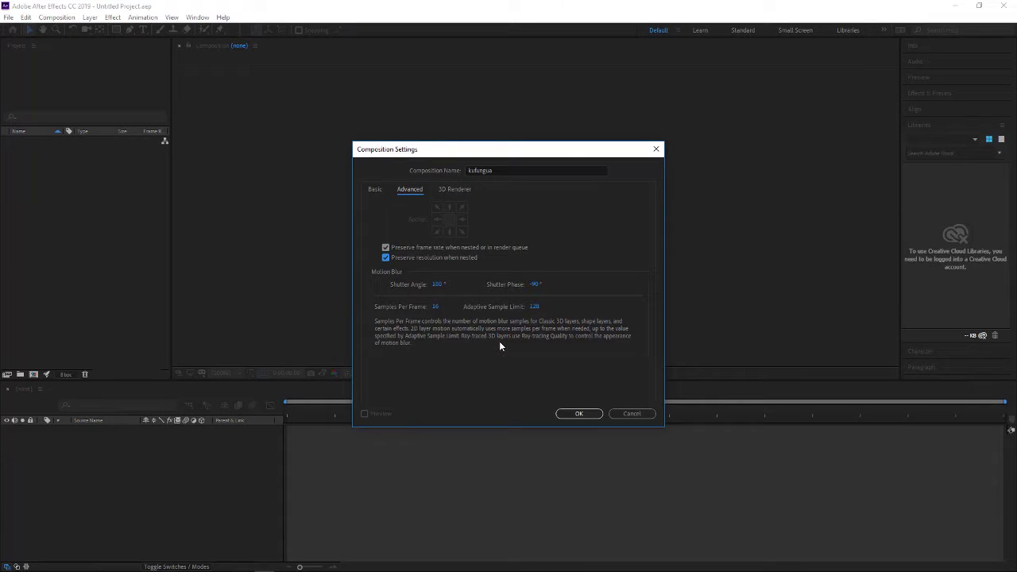
pyautogui.click(455, 190)
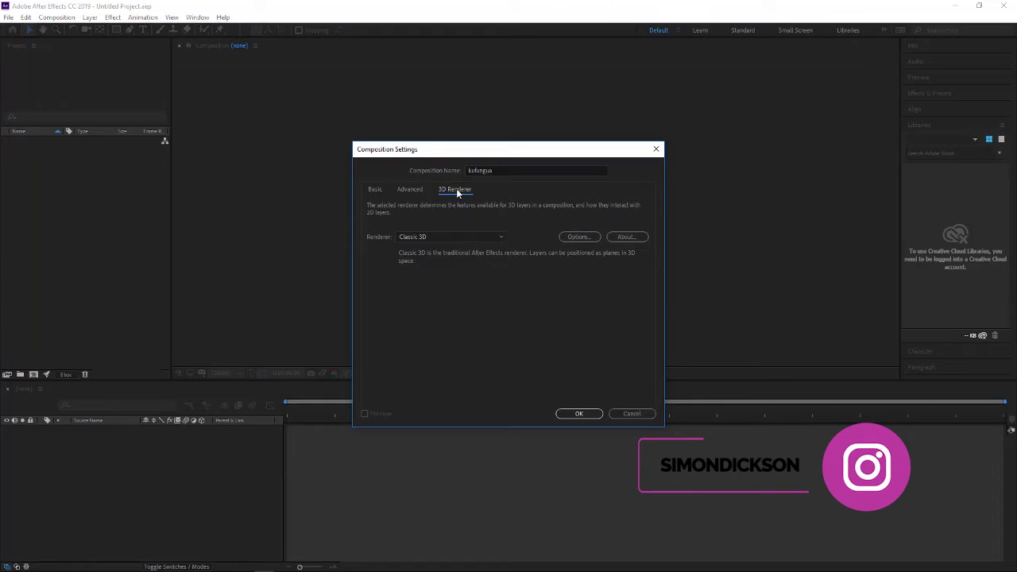
pyautogui.click(410, 191)
pyautogui.click(373, 189)
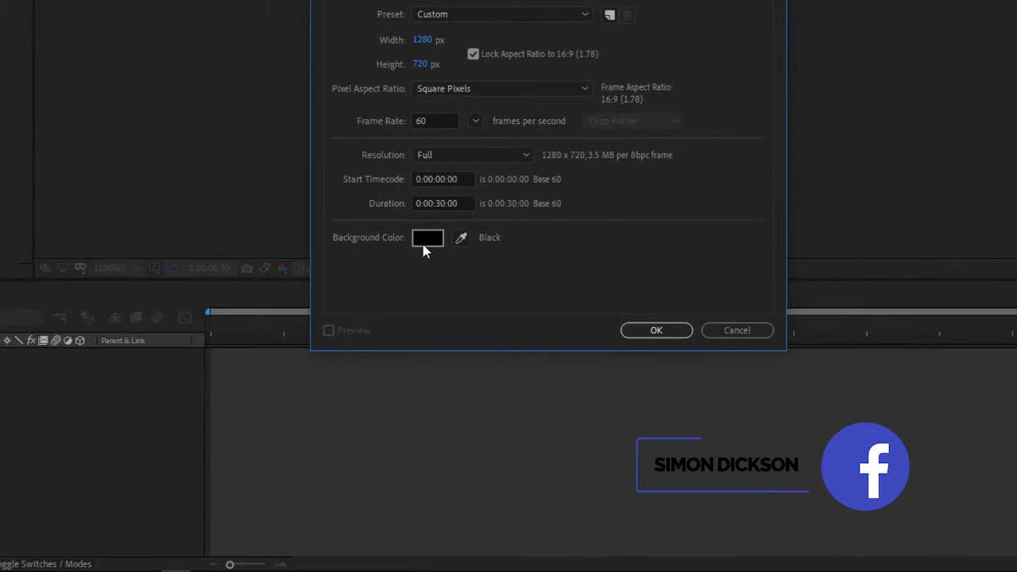
# - Set the composition's background color to the medium red E24B4B
pyautogui.click(427, 240)
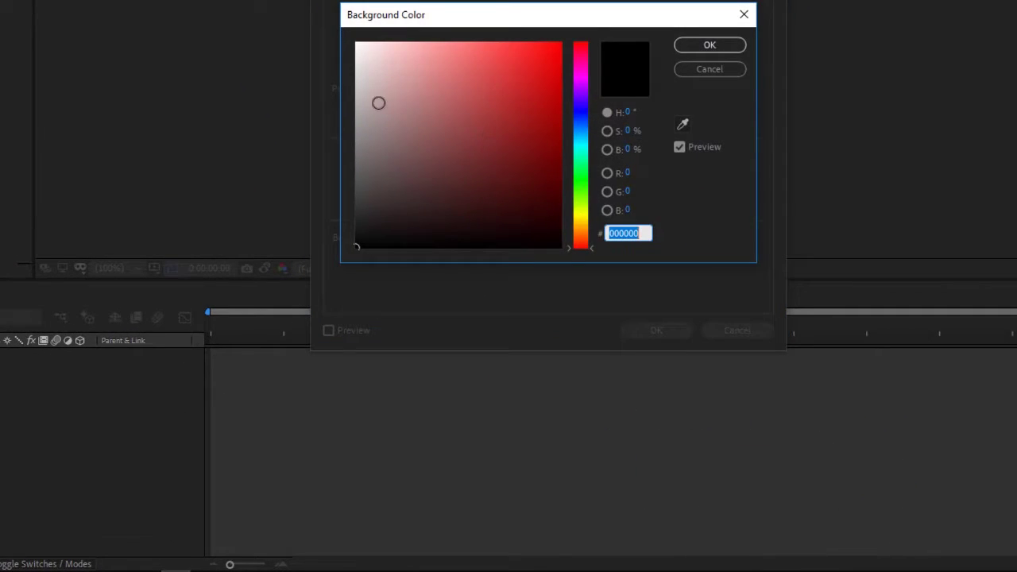
pyautogui.moveTo(379, 101); pyautogui.dragTo(362, 52)
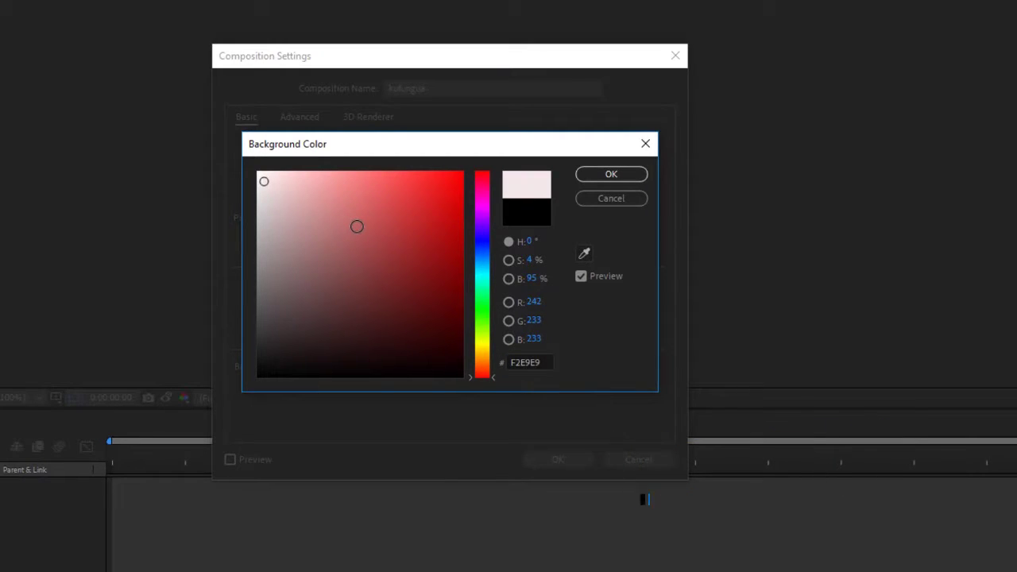
pyautogui.click(258, 171)
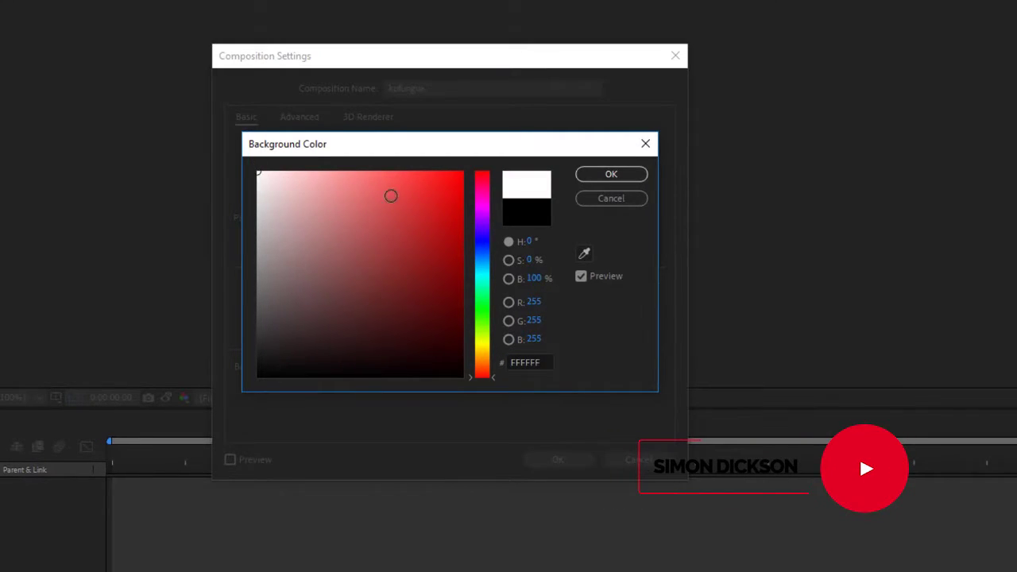
pyautogui.click(398, 195)
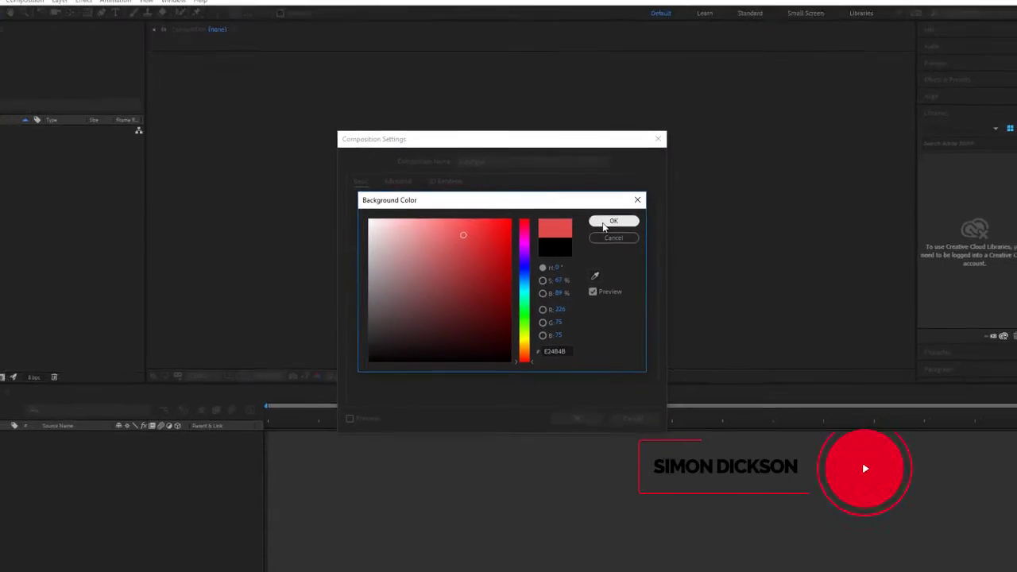
pyautogui.click(611, 174)
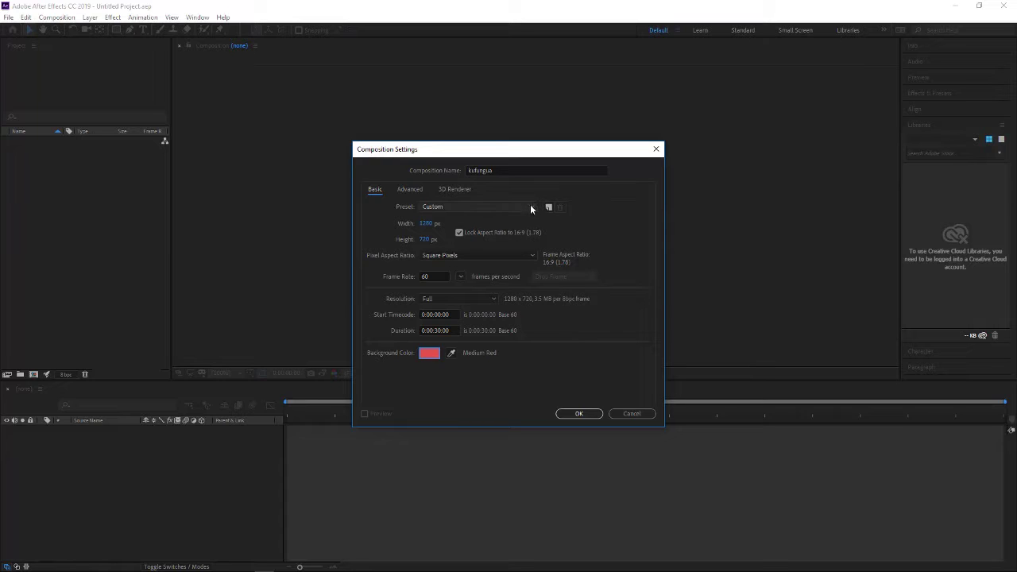
# - Save the current composition settings as a preset named "Kufungua"
pyautogui.click(486, 208)
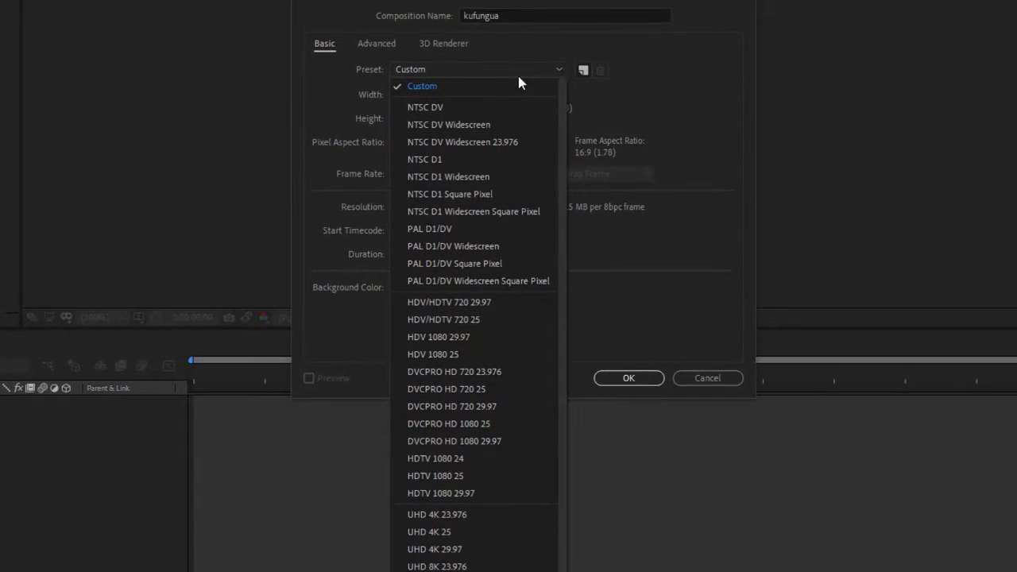
pyautogui.click(680, 96)
pyautogui.click(583, 70)
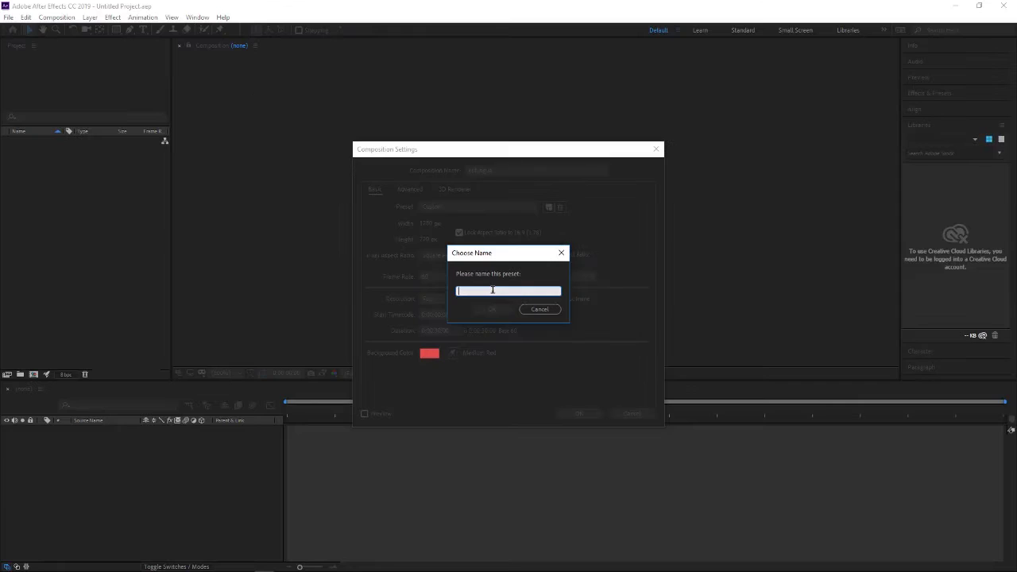
pyautogui.write('Kufu')
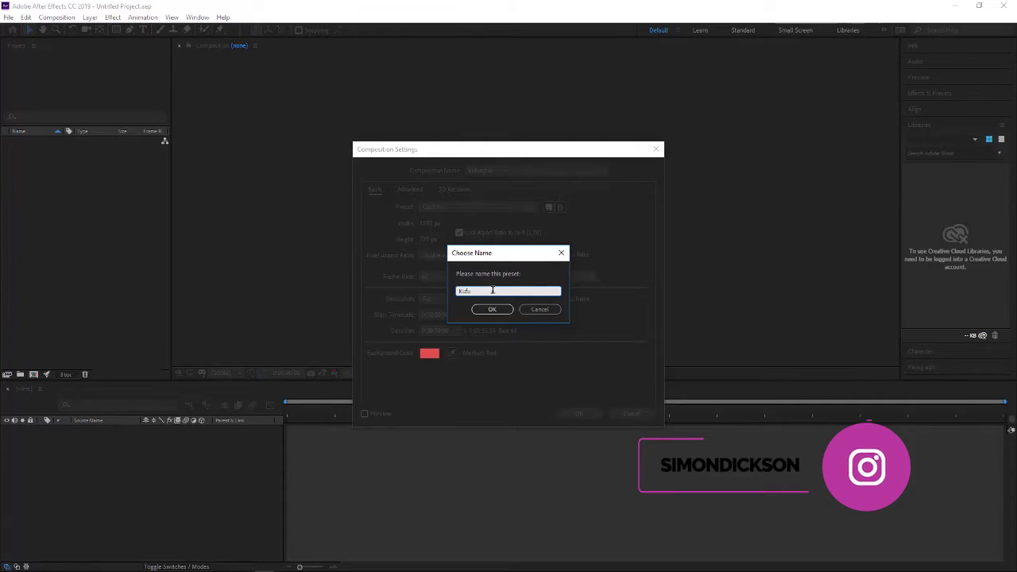
pyautogui.write('ng')
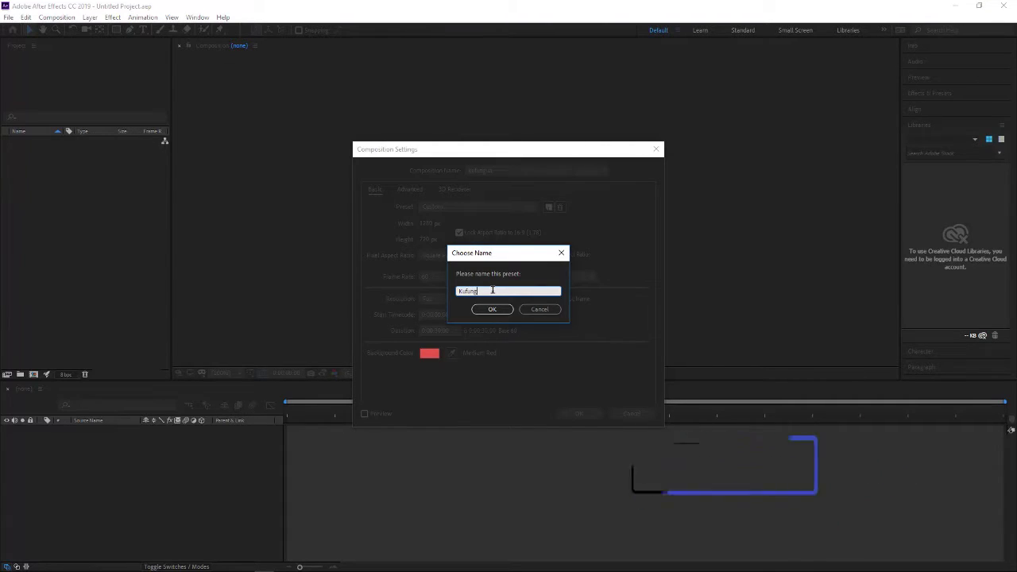
pyautogui.write('u')
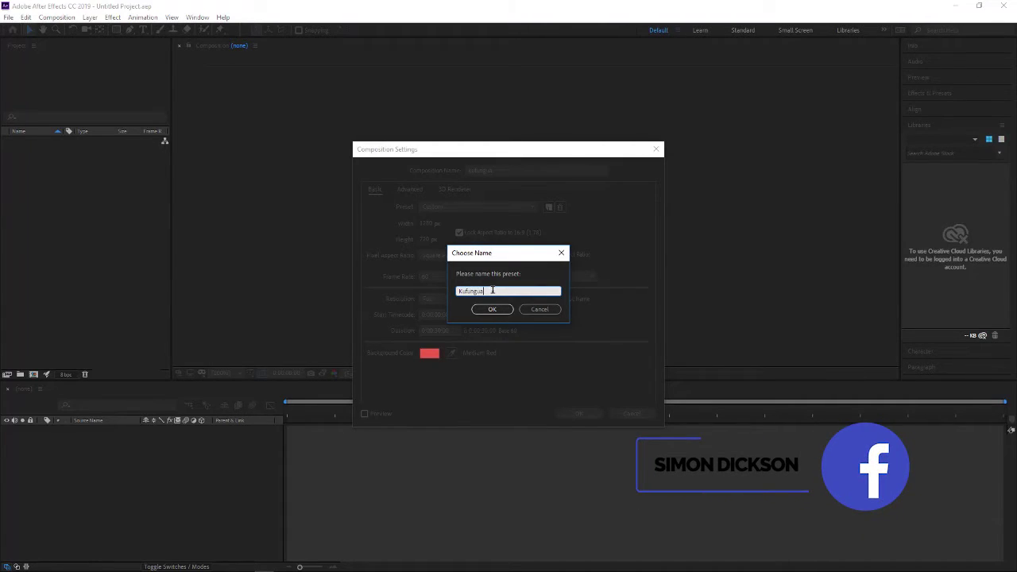
pyautogui.write('a')
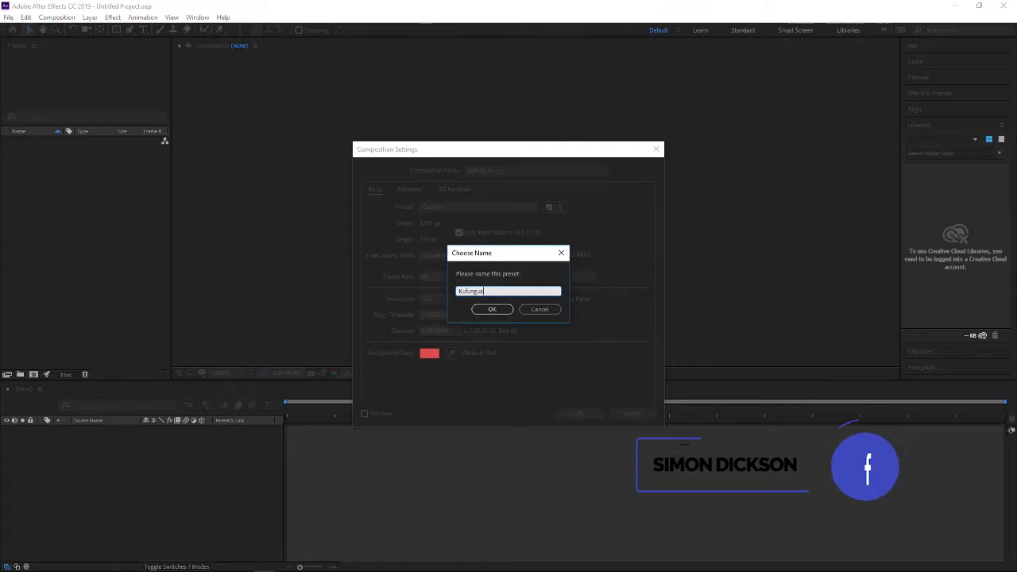
pyautogui.click(494, 309)
# - Check that the saved preset is in the preset list and create the composition with it
pyautogui.click(529, 206)
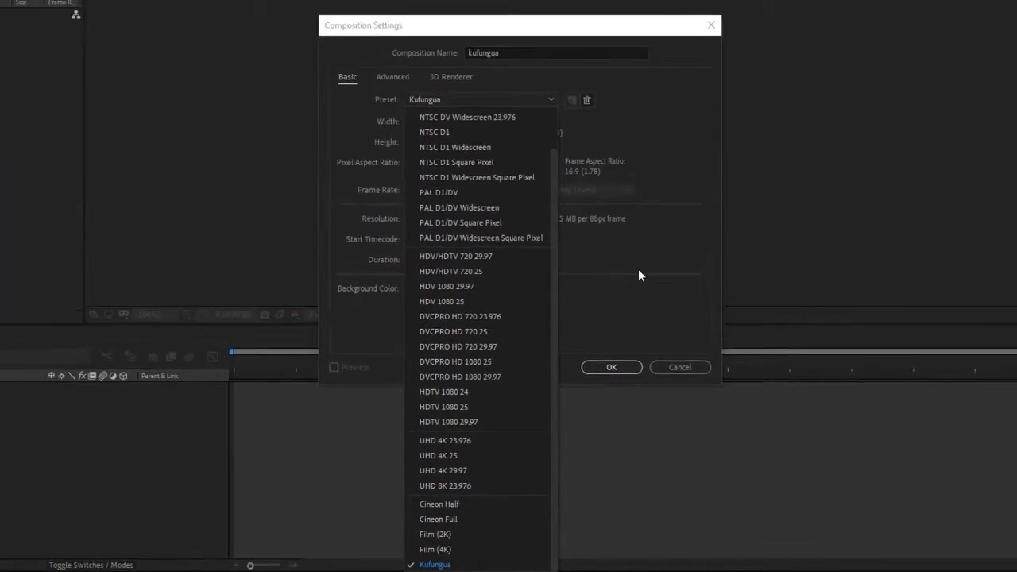
pyautogui.click(638, 275)
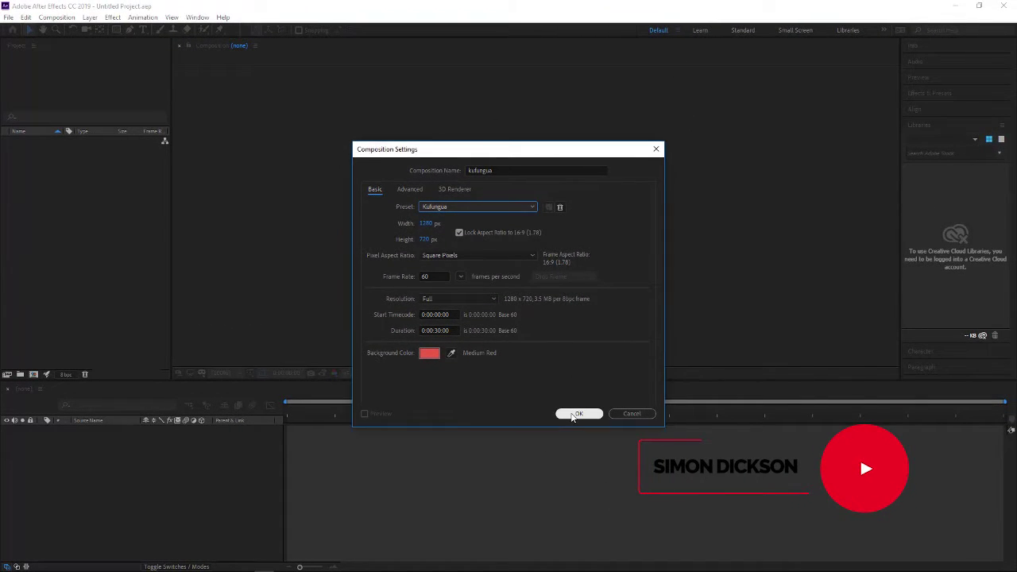
pyautogui.click(578, 414)
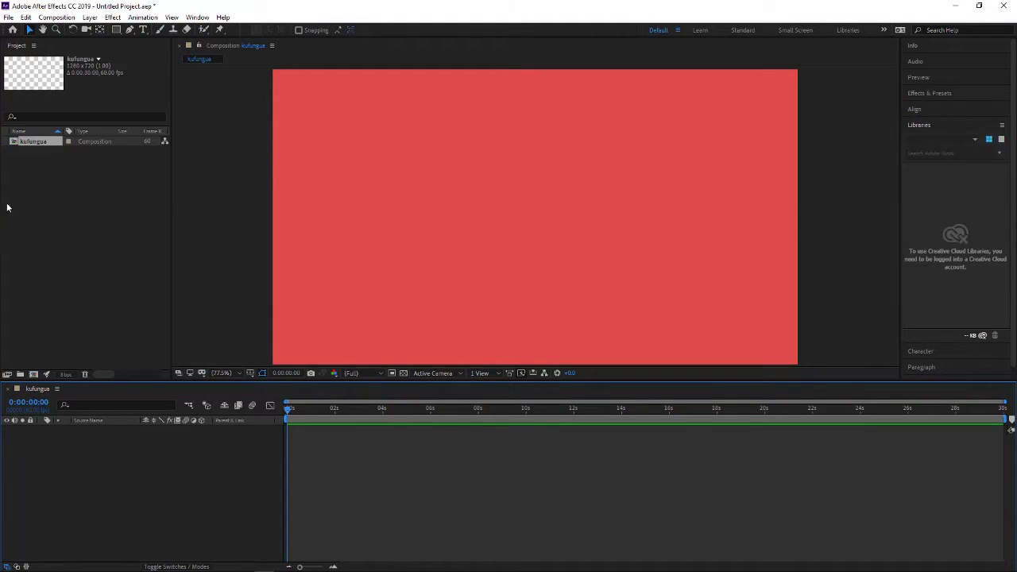
pyautogui.click(67, 178)
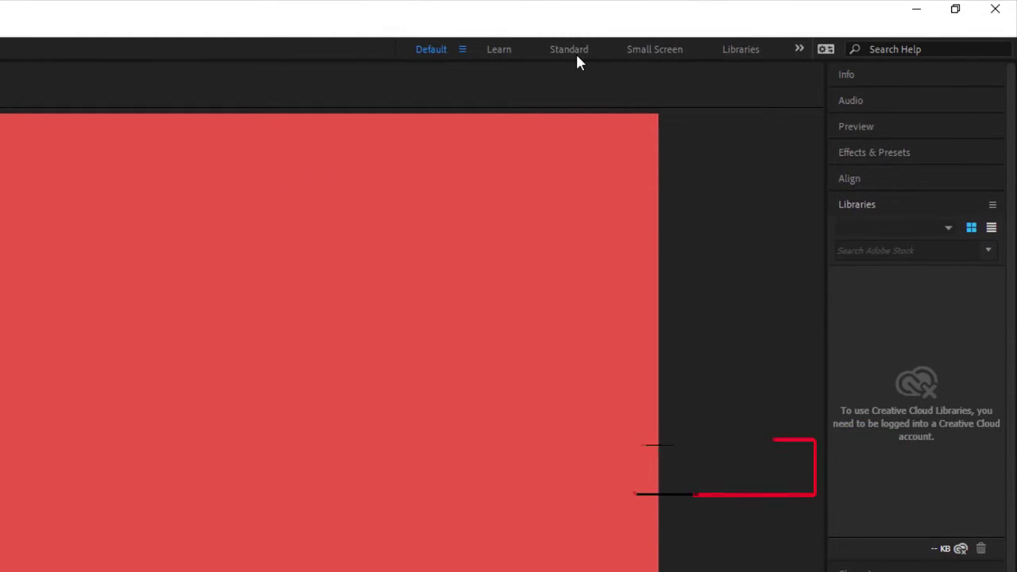
pyautogui.click(800, 49)
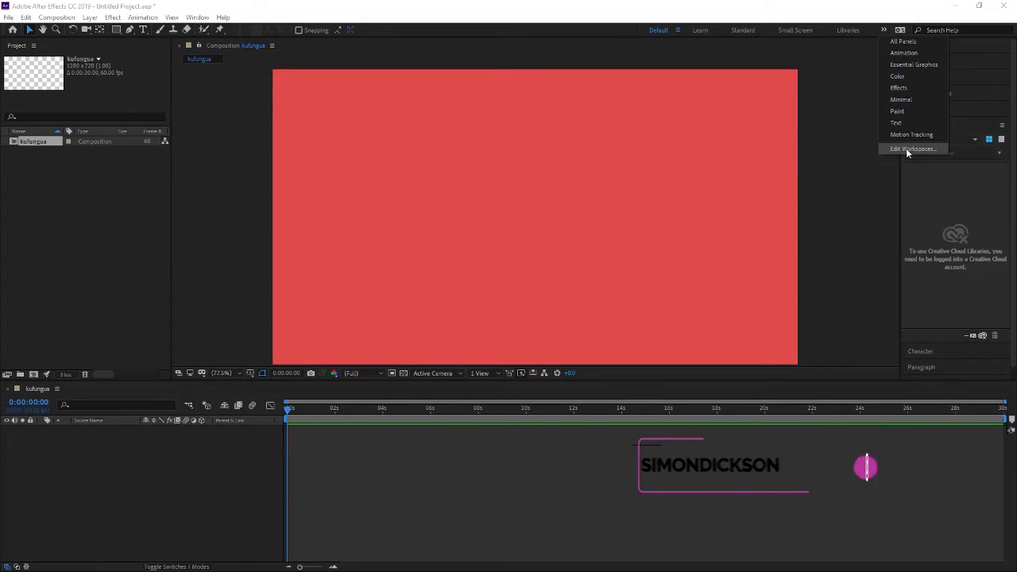
pyautogui.click(373, 183)
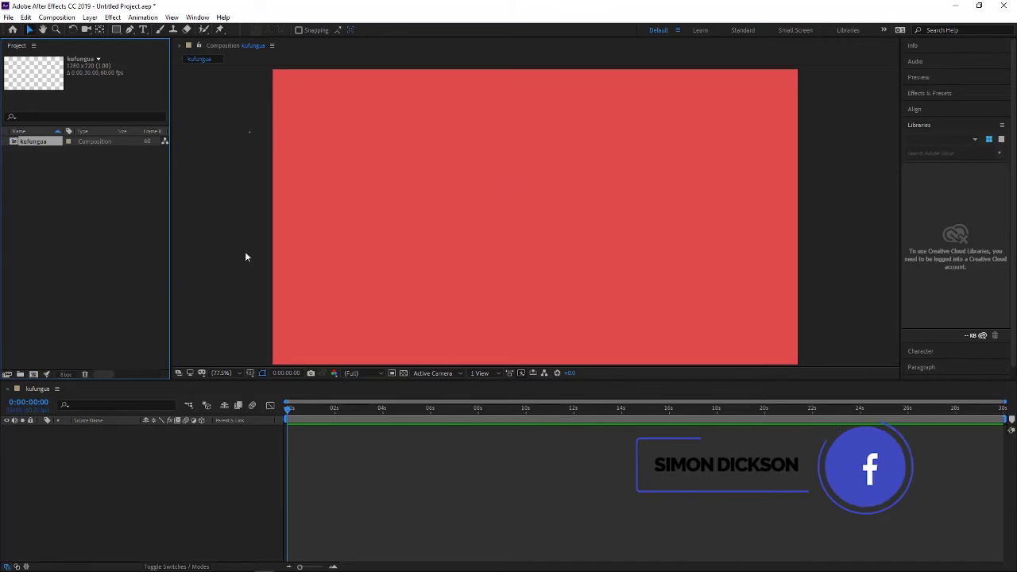
pyautogui.rightClick(55, 282)
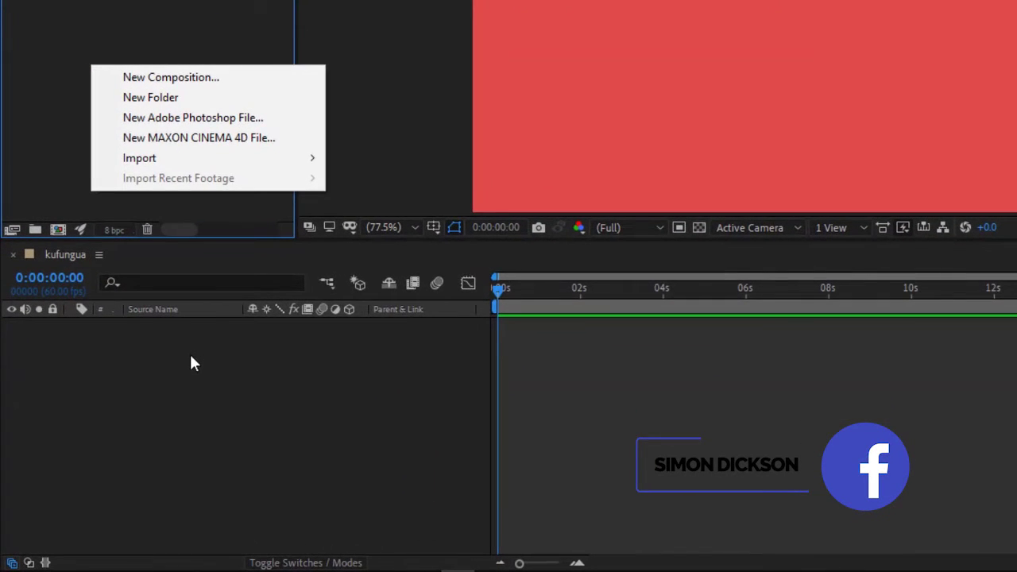
# - Add a text layer to the composition and enter the person's first name in lowercase as its text
pyautogui.rightClick(129, 429)
pyautogui.moveTo(263, 371)
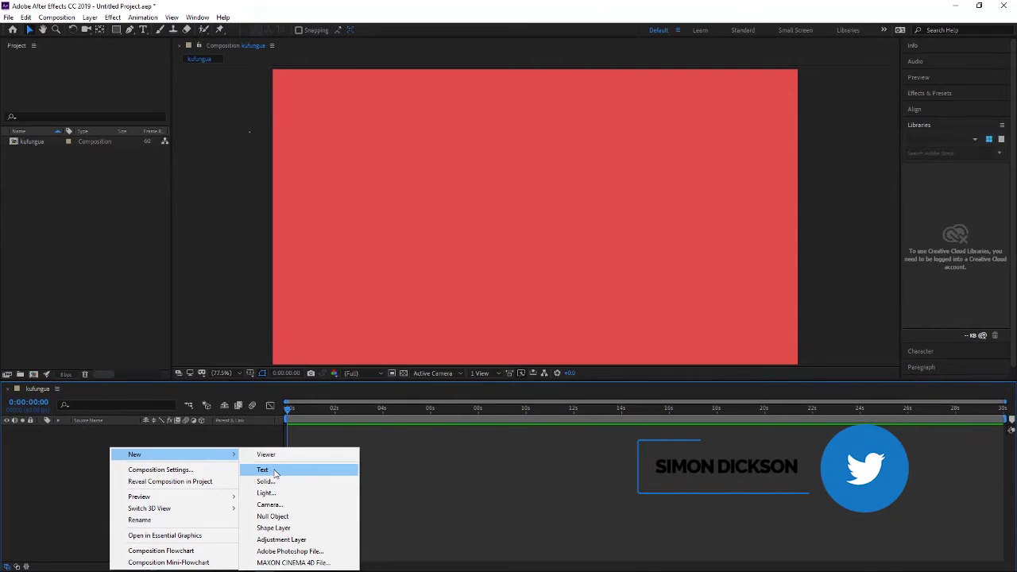
pyautogui.click(274, 471)
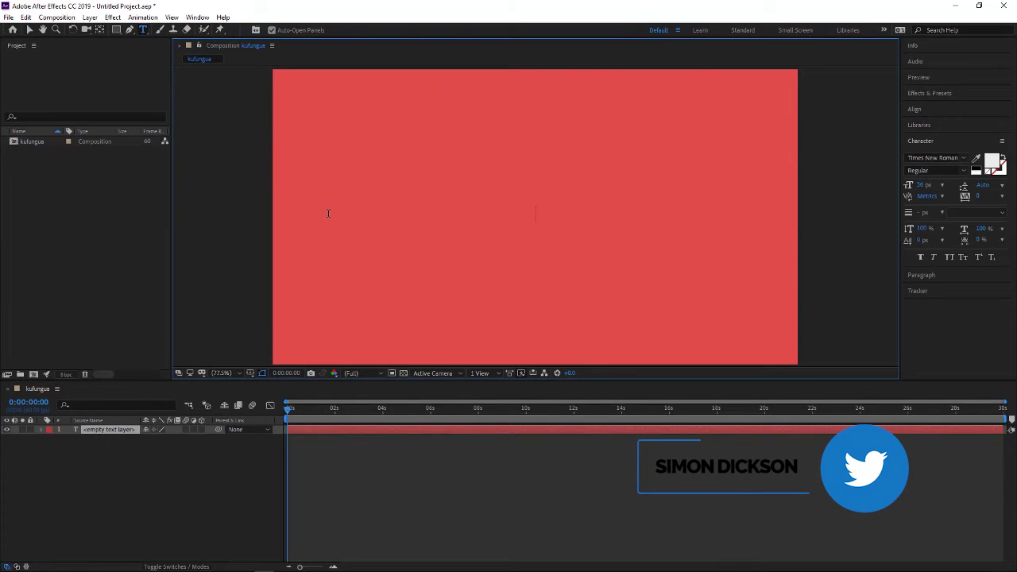
pyautogui.write('sim')
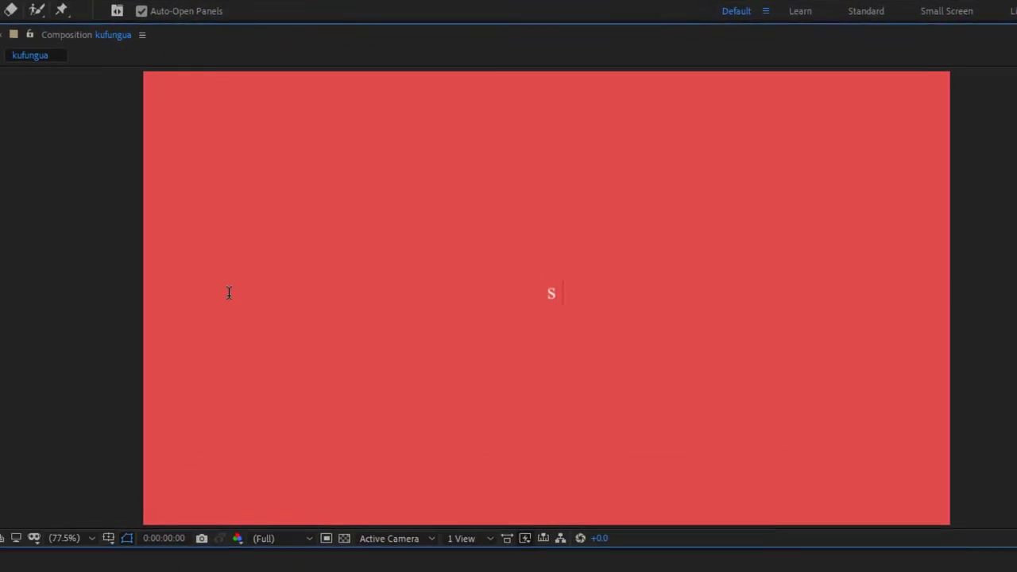
pyautogui.write('on')
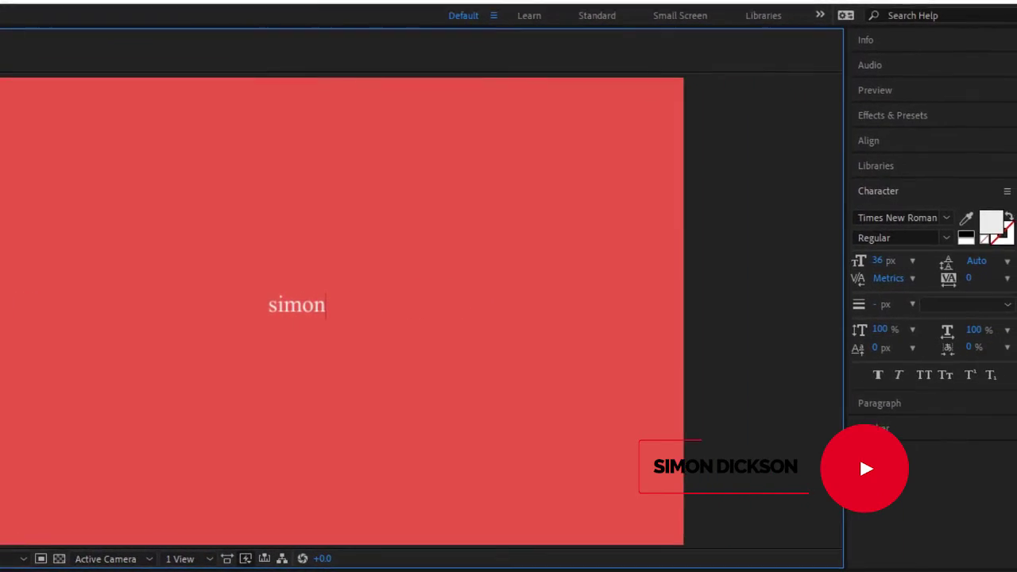
pyautogui.press('Escape')
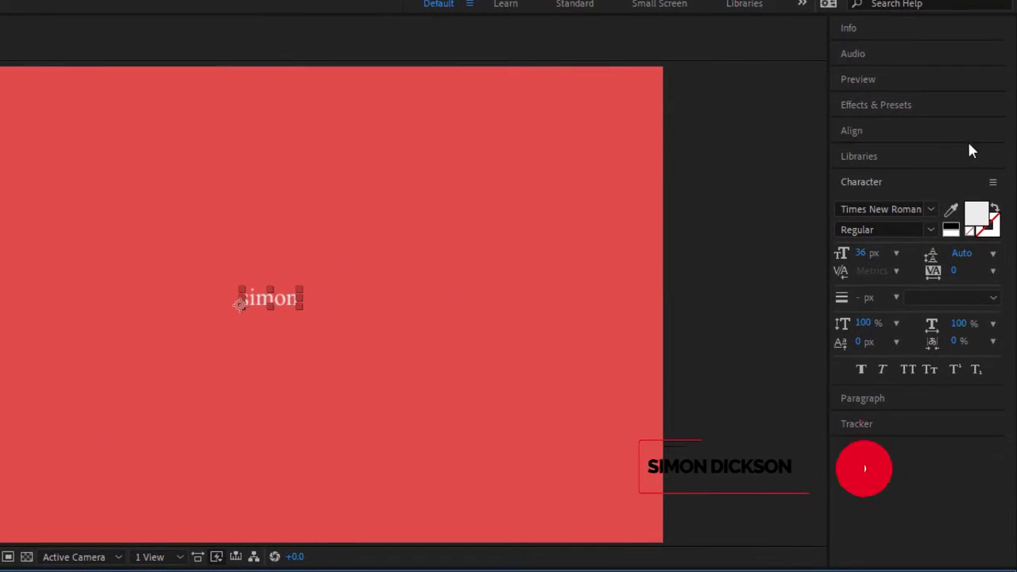
# - Open the collection of effects and presets for the selected text layer
pyautogui.click(880, 113)
pyautogui.click(891, 119)
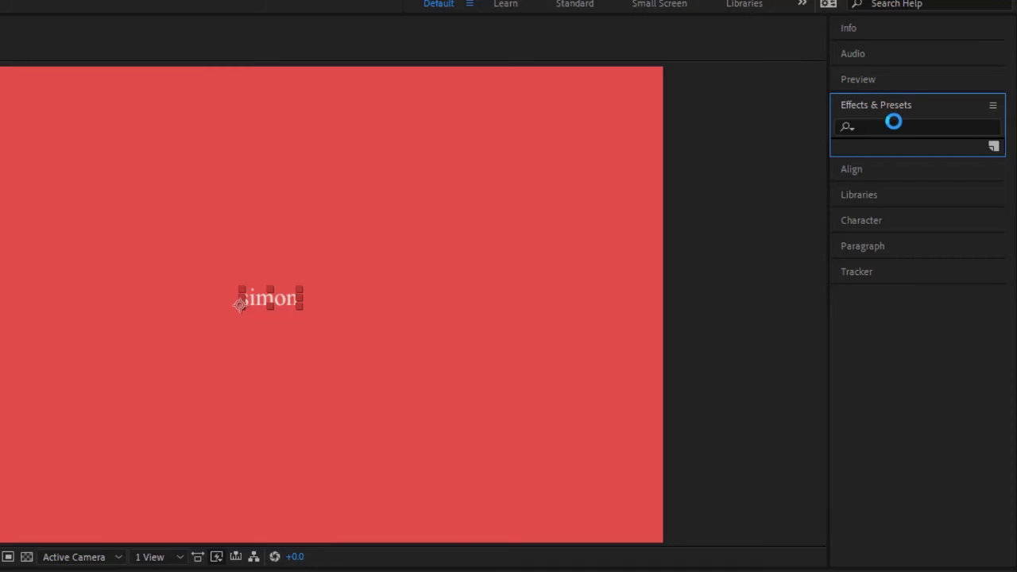